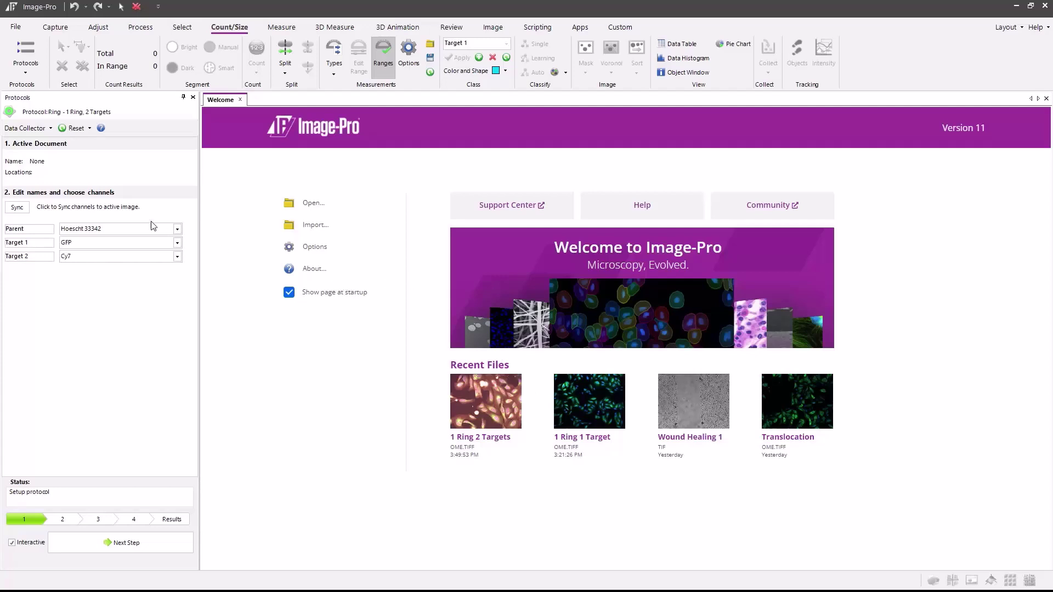
- Load the 1 Ring, 2 Targets demo protocol together with its demo image
click(90, 129)
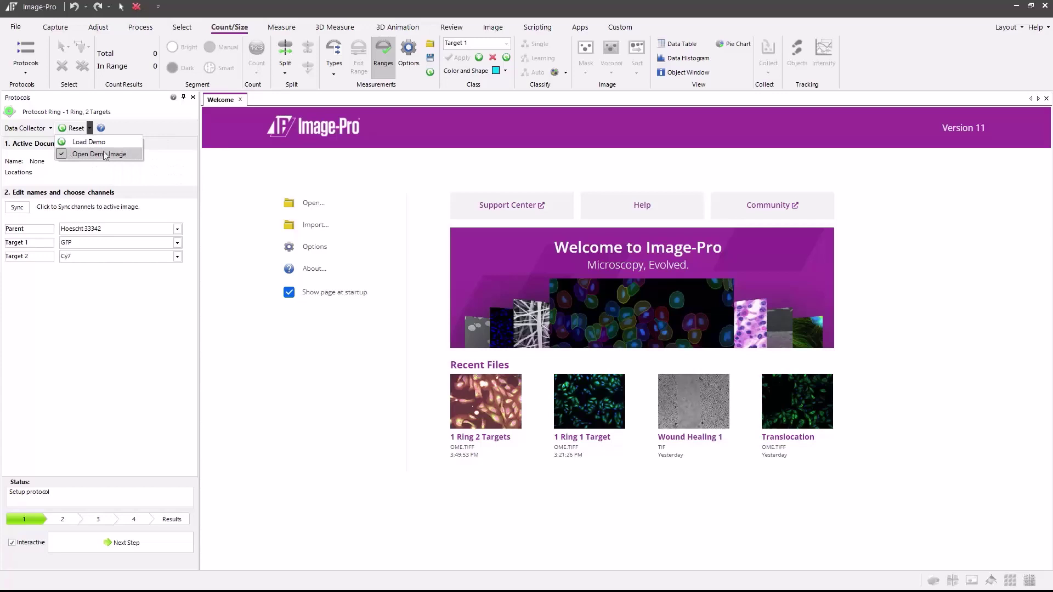
click(102, 143)
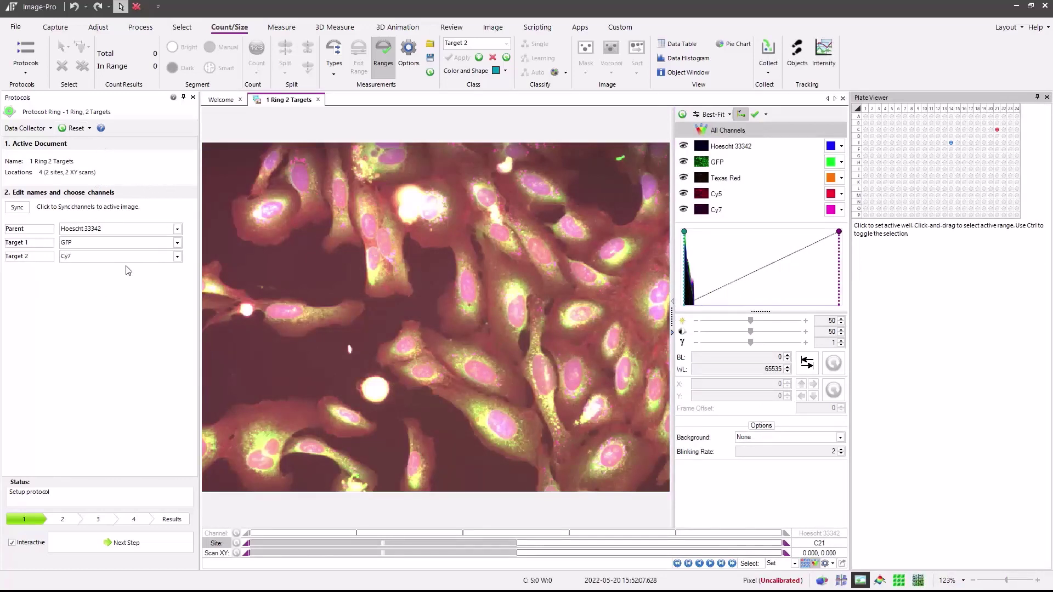
click(28, 229)
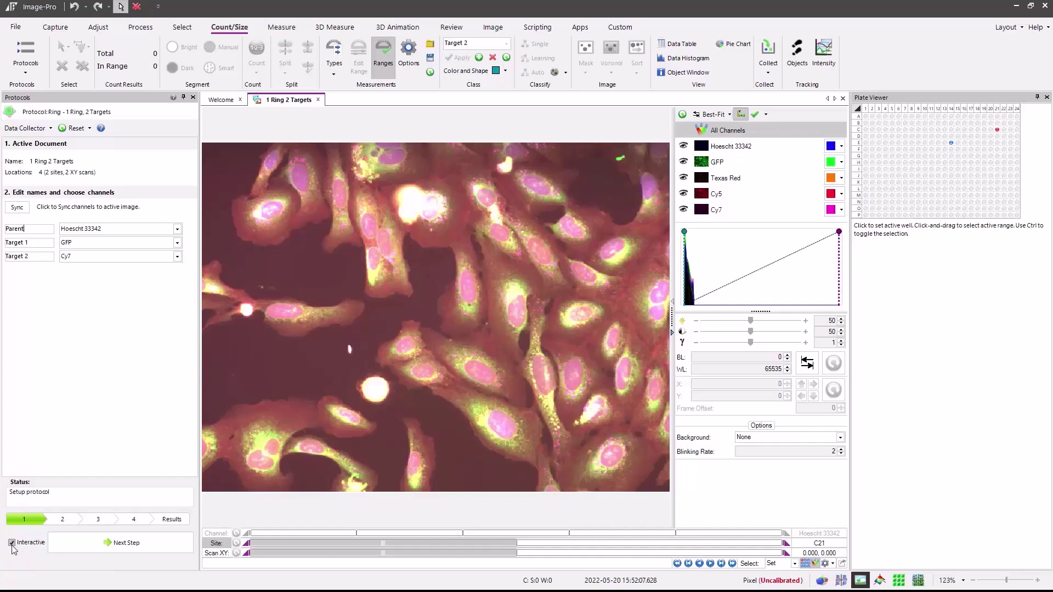
- Advance the protocol to the Parent channel segmentation and accept its preset threshold range
click(117, 548)
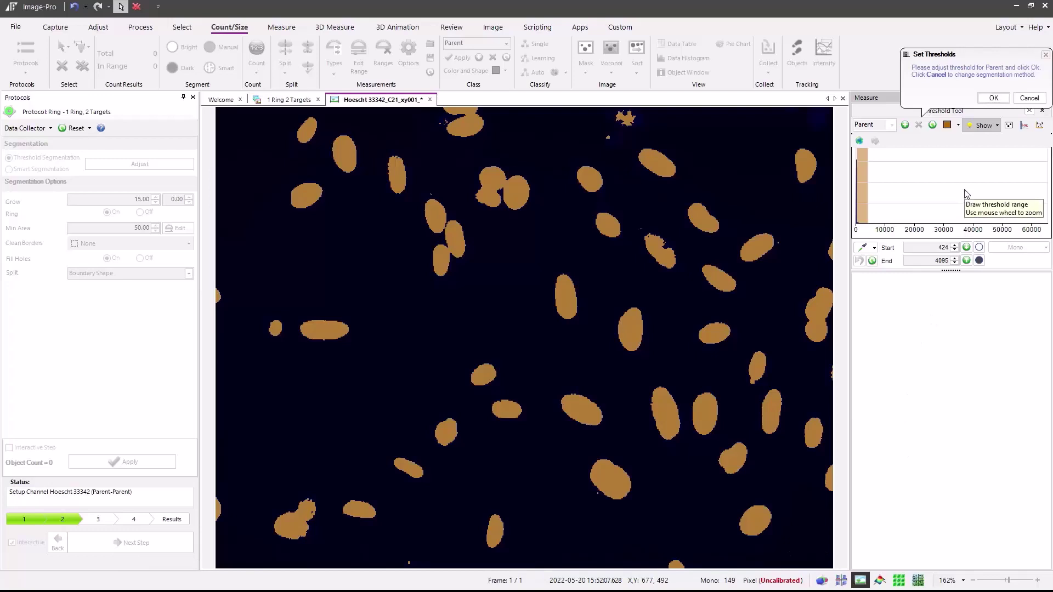
click(993, 98)
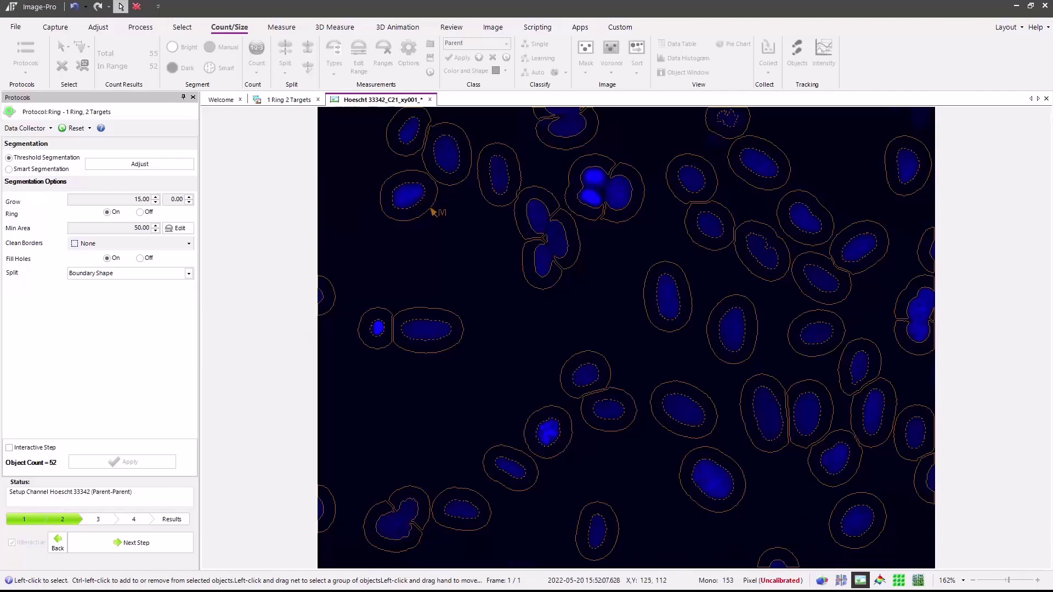
- Set the Parent objects' outer Grow size to 10 pixels and apply it to the outlines
mouse_move(431, 211)
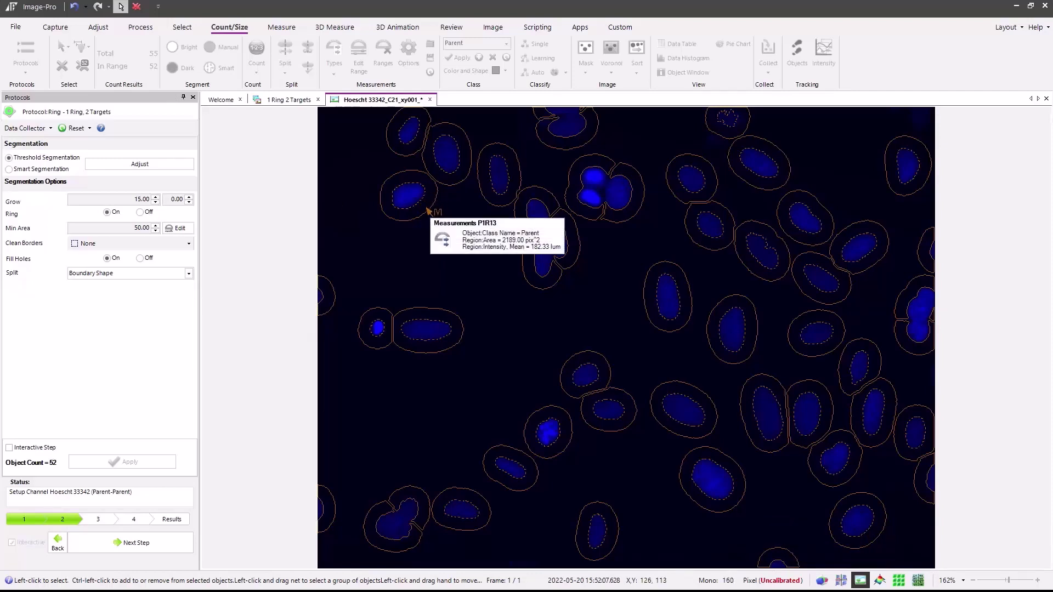
double_click(132, 198)
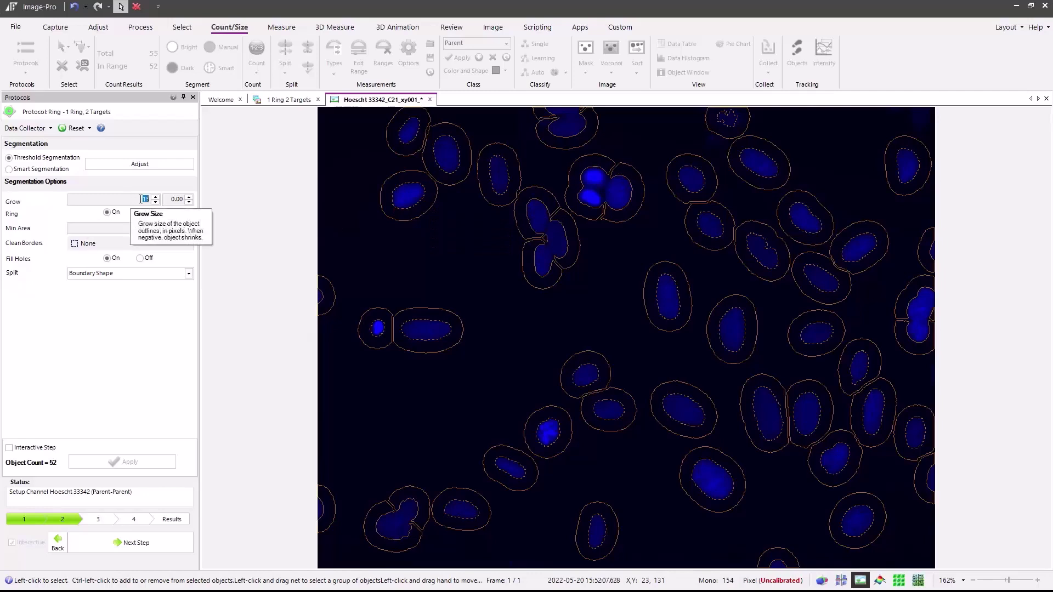
text(1)
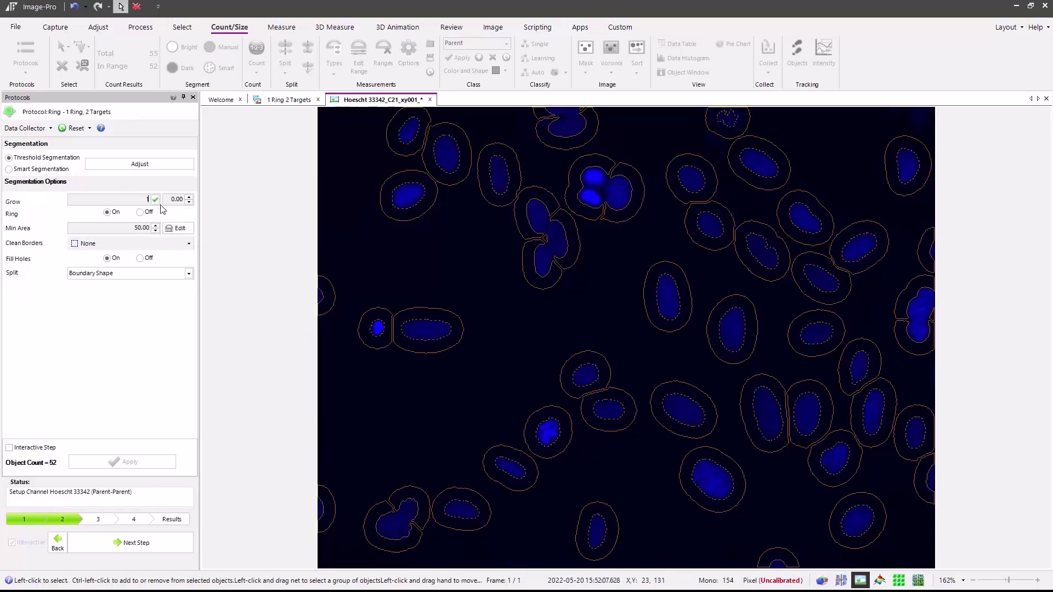
click(156, 199)
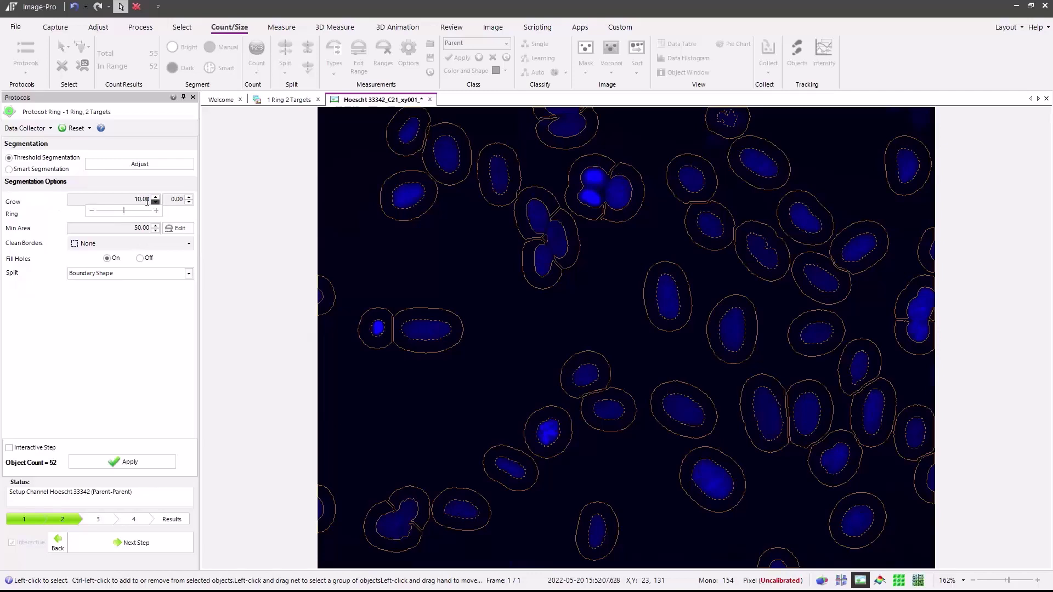
click(116, 467)
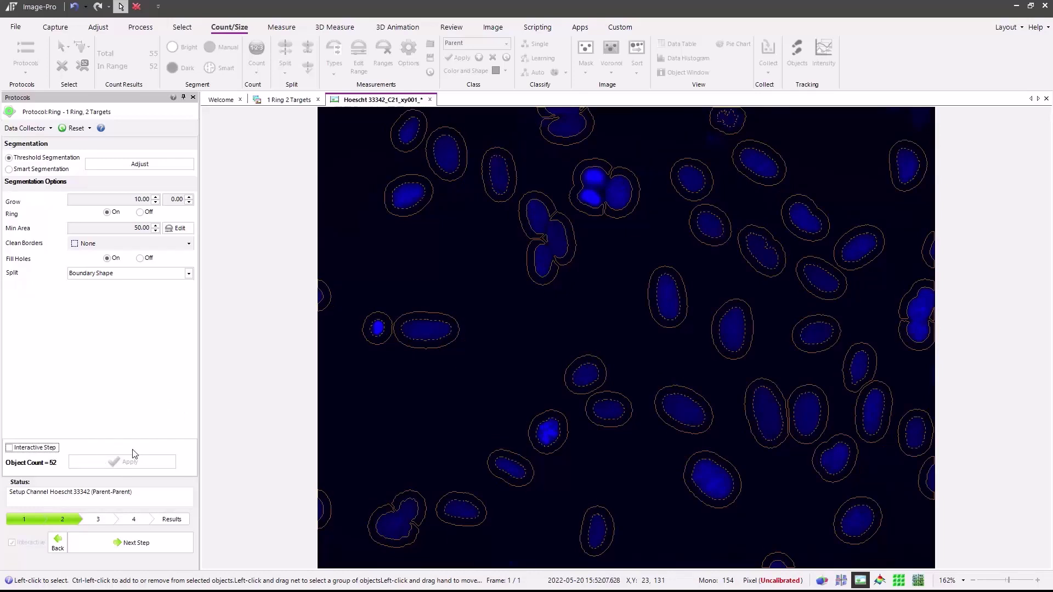
- Set the second Grow value of the Parent ring to -4 and apply it to the segmentation
click(189, 201)
click(189, 203)
click(131, 462)
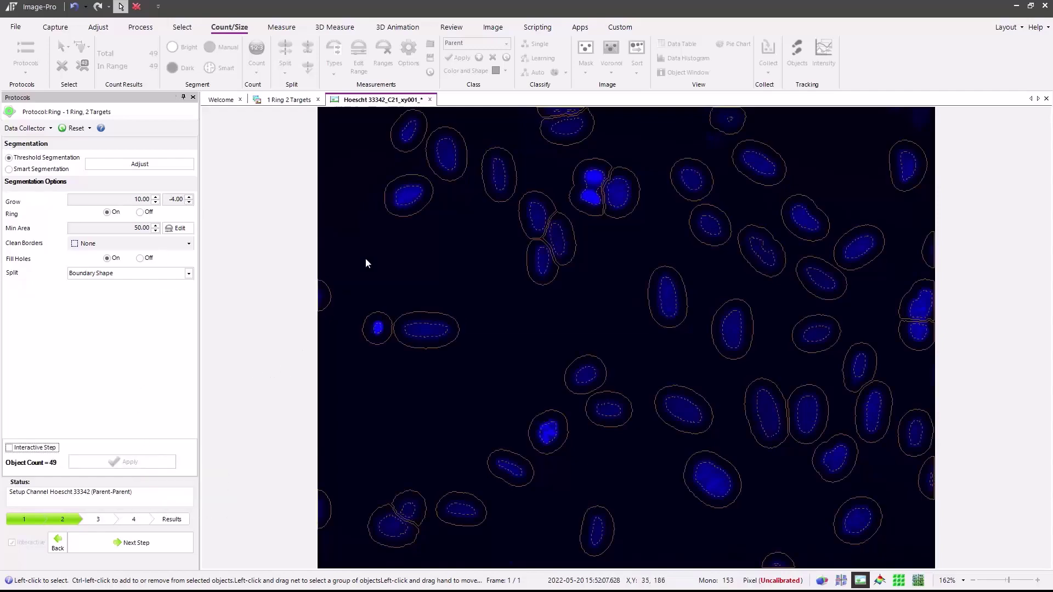
scroll(367, 263, up, 5)
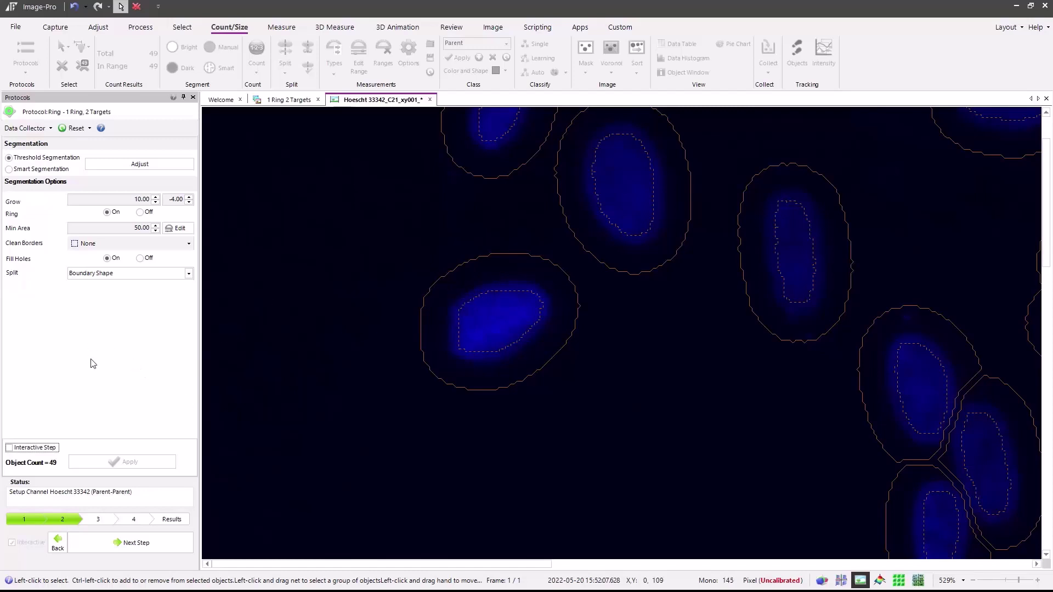
click(81, 232)
click(188, 273)
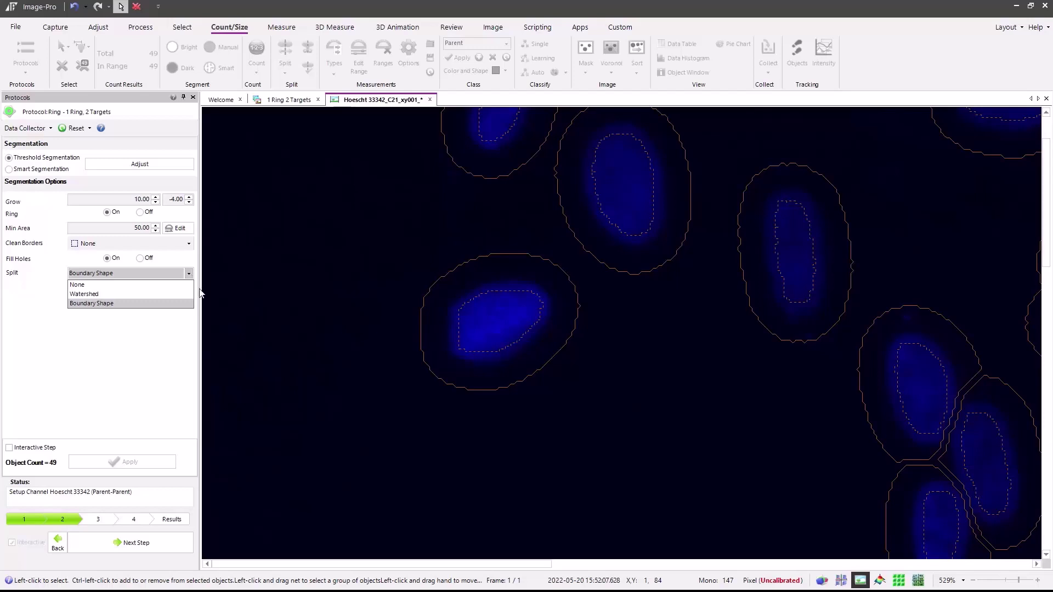
click(97, 367)
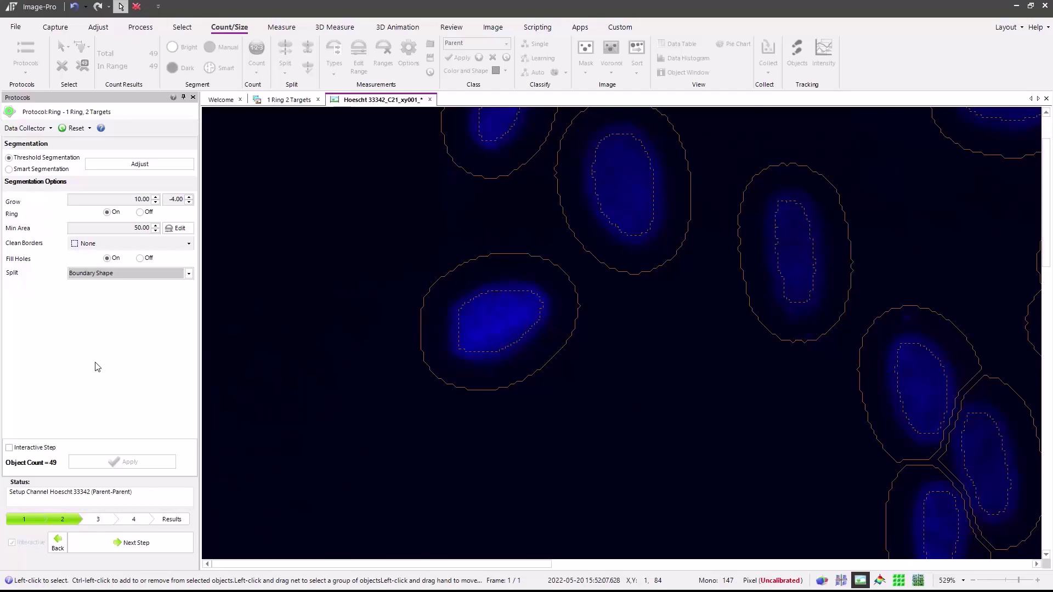
- Advance to Target 1 in the GFP channel, lower its threshold start to about 374, and accept the range
click(135, 548)
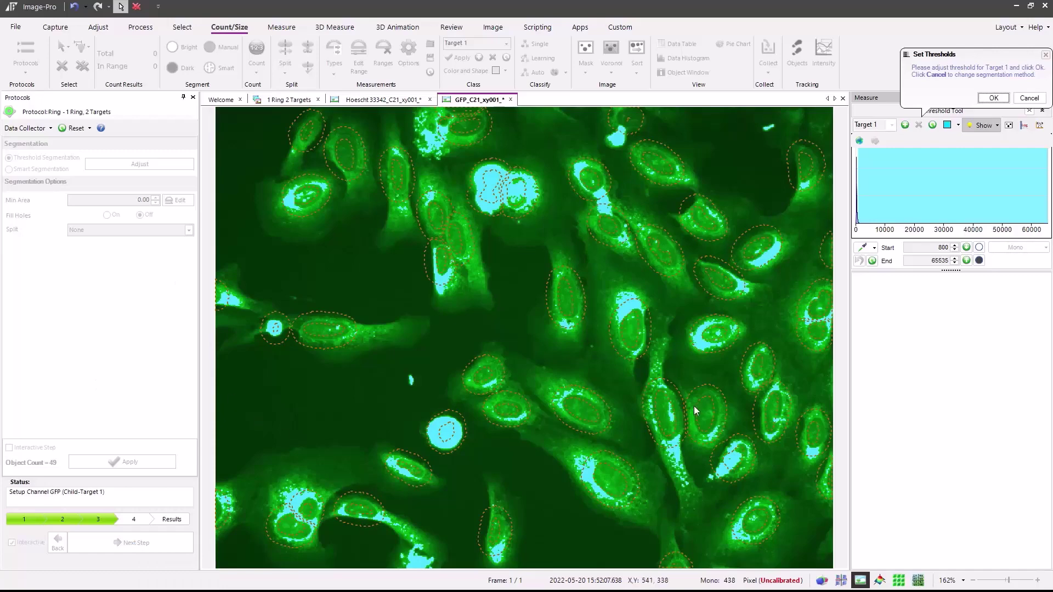
scroll(541, 336, up, 1)
scroll(542, 335, up, 2)
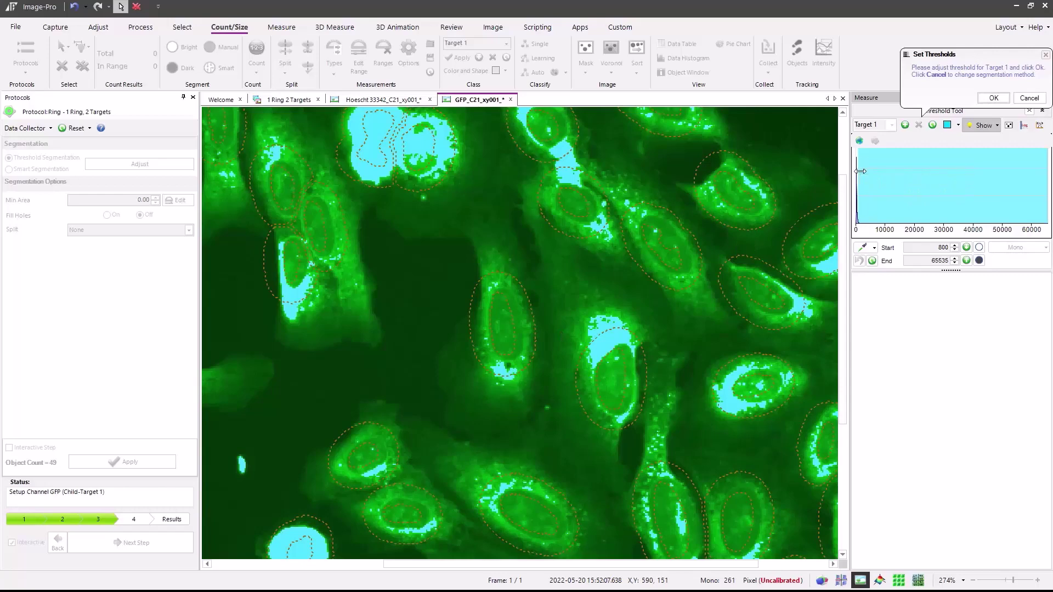
drag(860, 171, 857, 187)
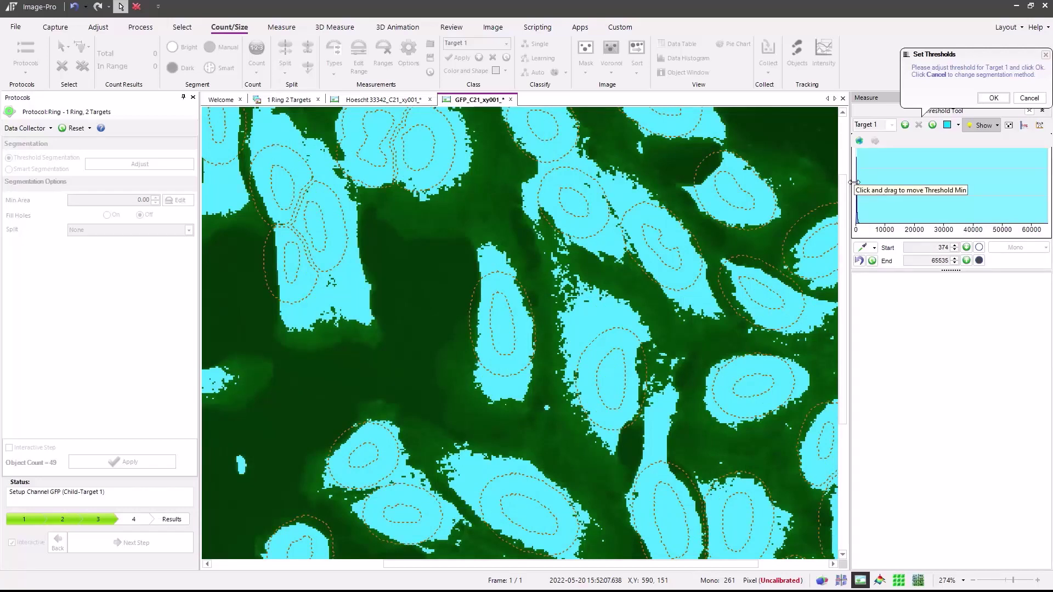
click(993, 98)
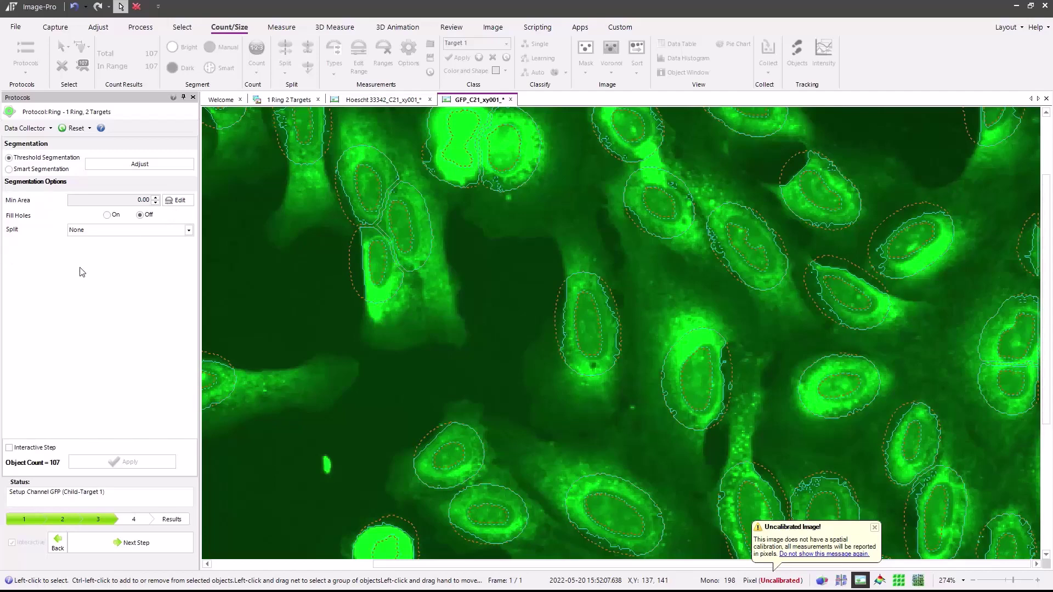
- Advance to Target 2 in the Cy7 channel, compare the image with and without the threshold overlay, and accept the preset range
click(118, 547)
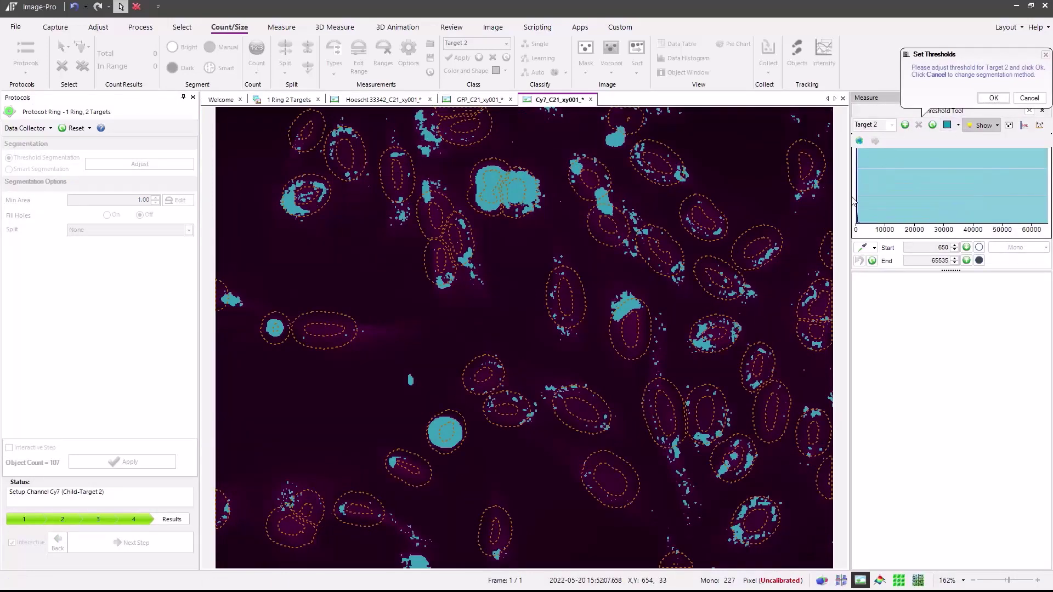
scroll(654, 305, up, 4)
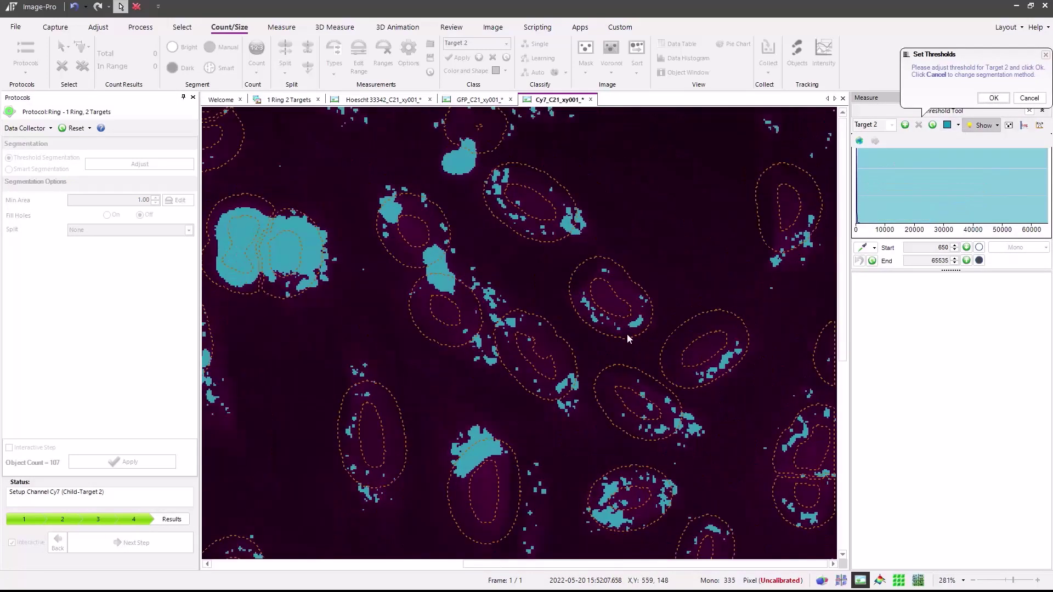
scroll(628, 337, down, 3)
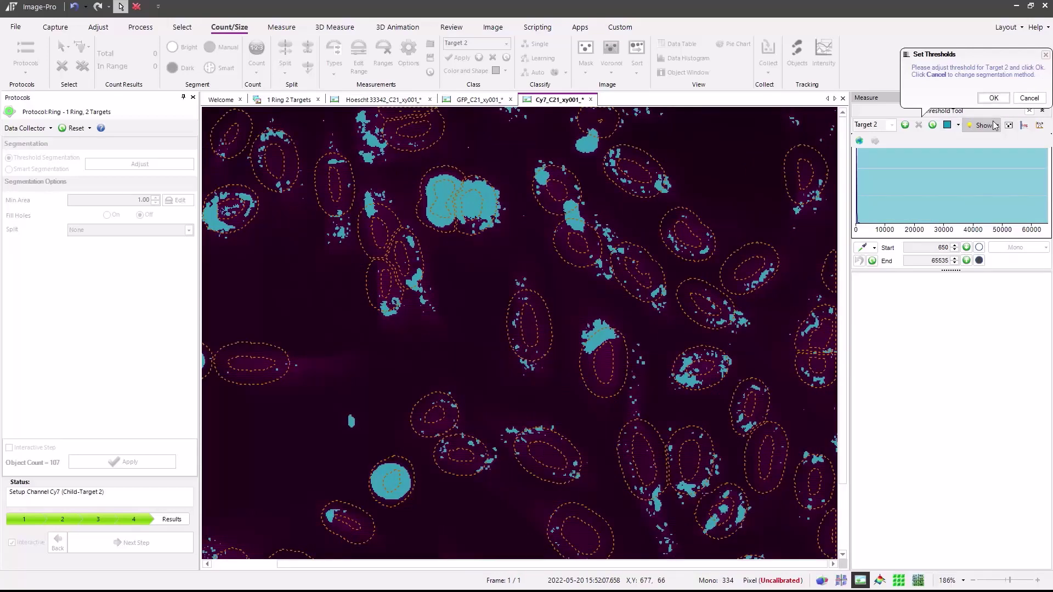
click(976, 126)
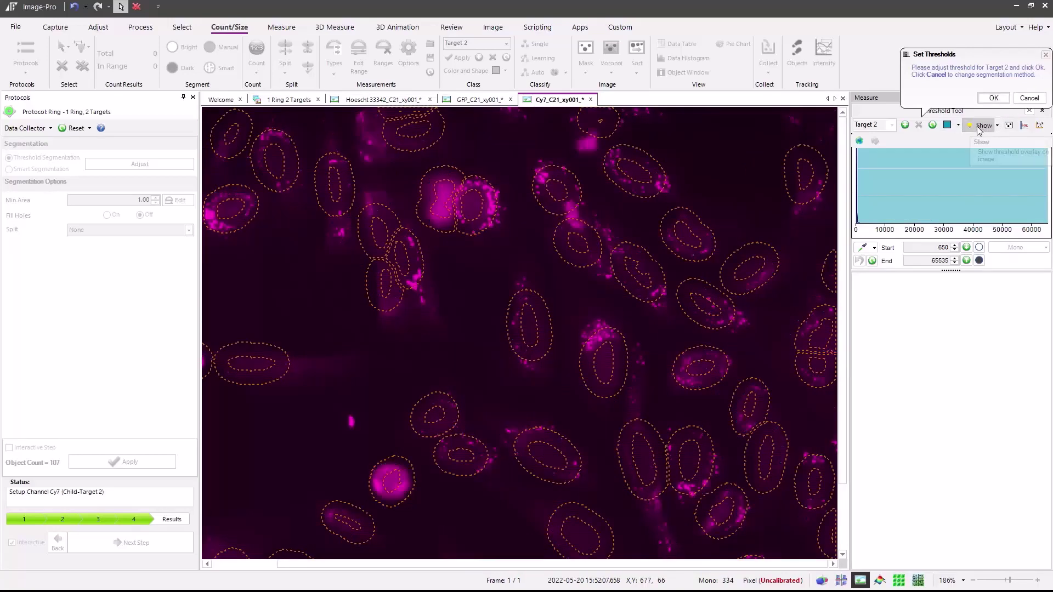
click(976, 126)
click(976, 126)
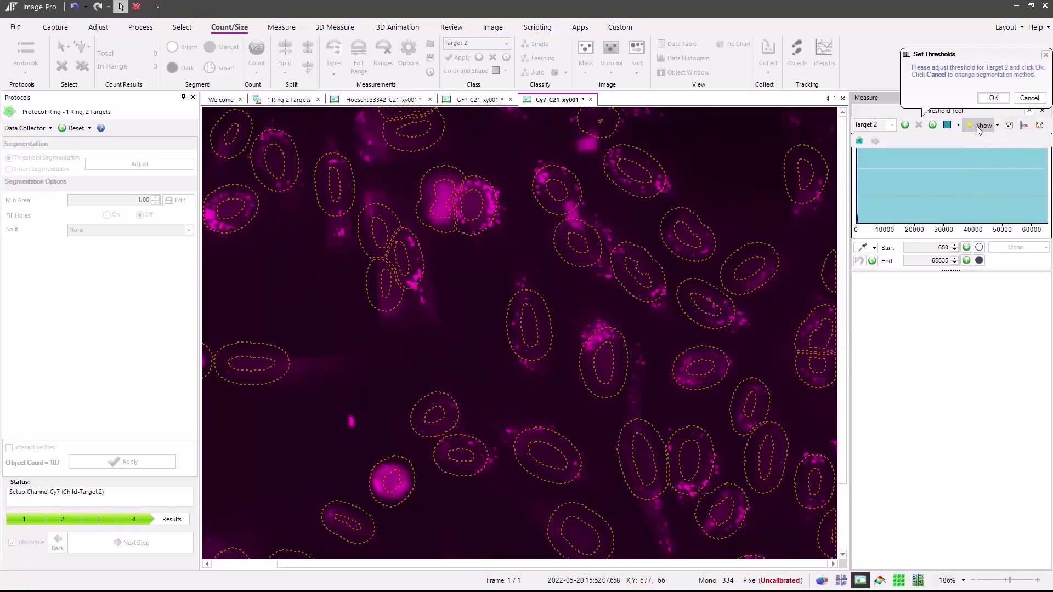
click(976, 126)
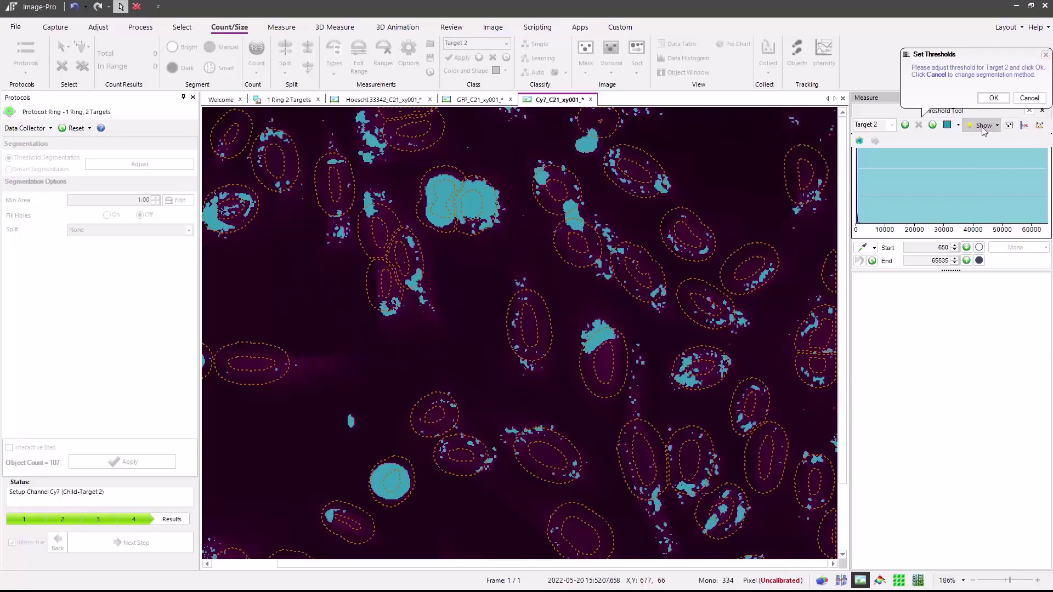
click(993, 97)
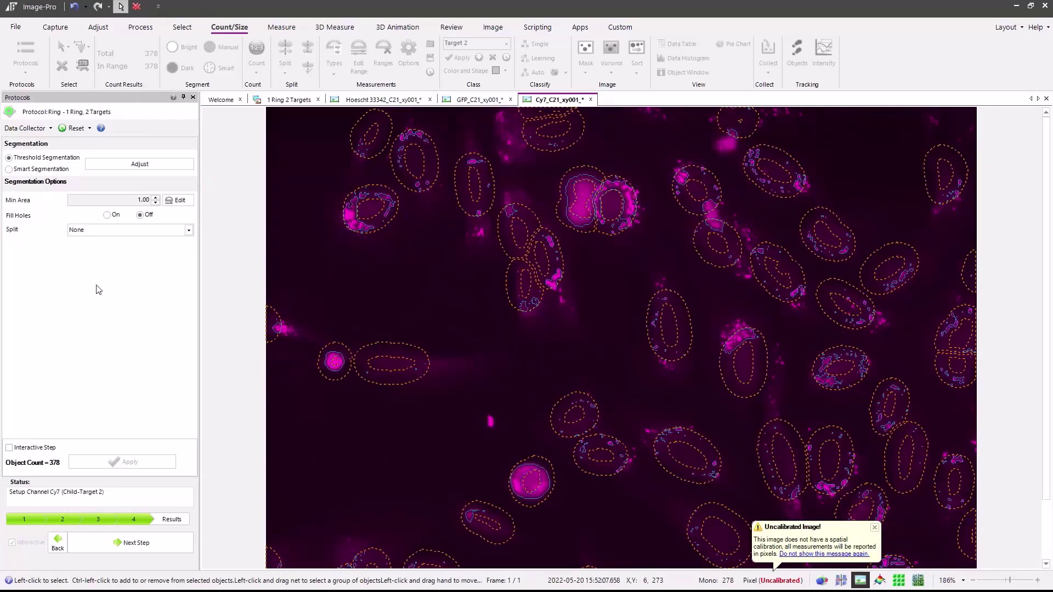
- Generate the protocol results and review the collected per-object measurements and the per-image summary
click(117, 548)
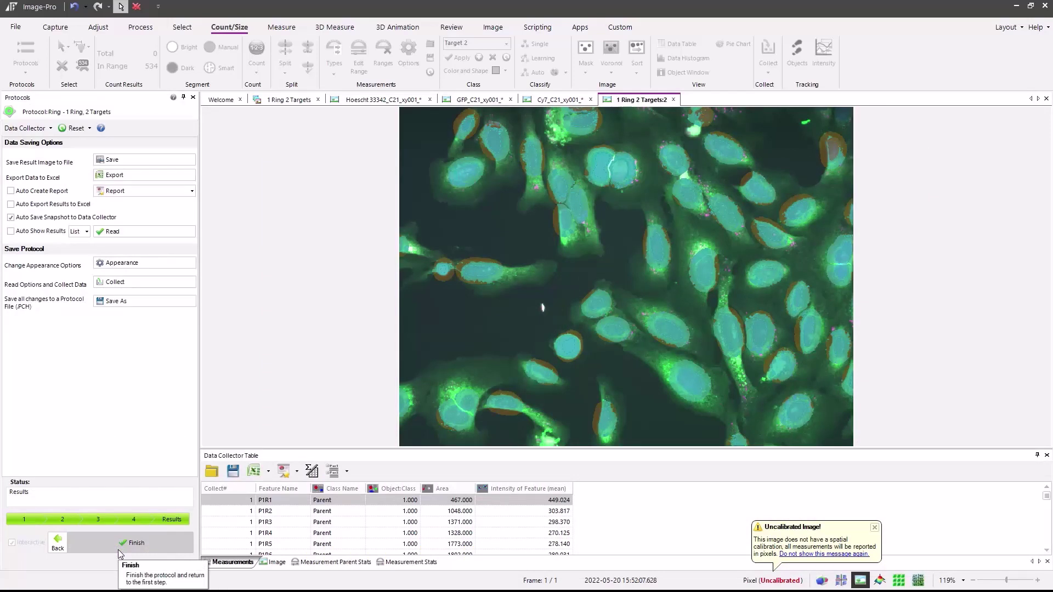
scroll(446, 518, down, 5)
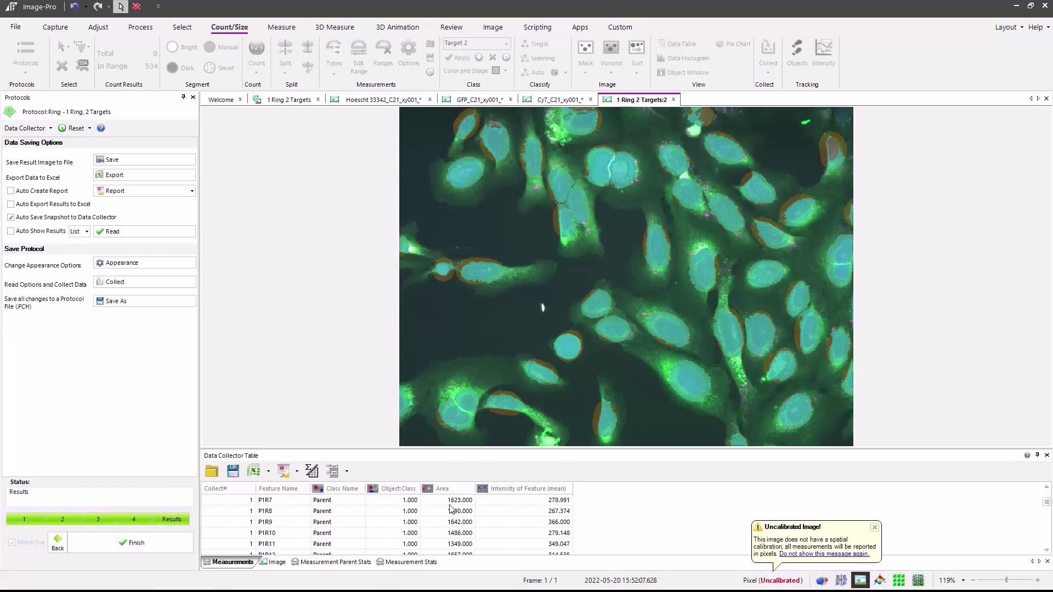
scroll(447, 518, down, 3)
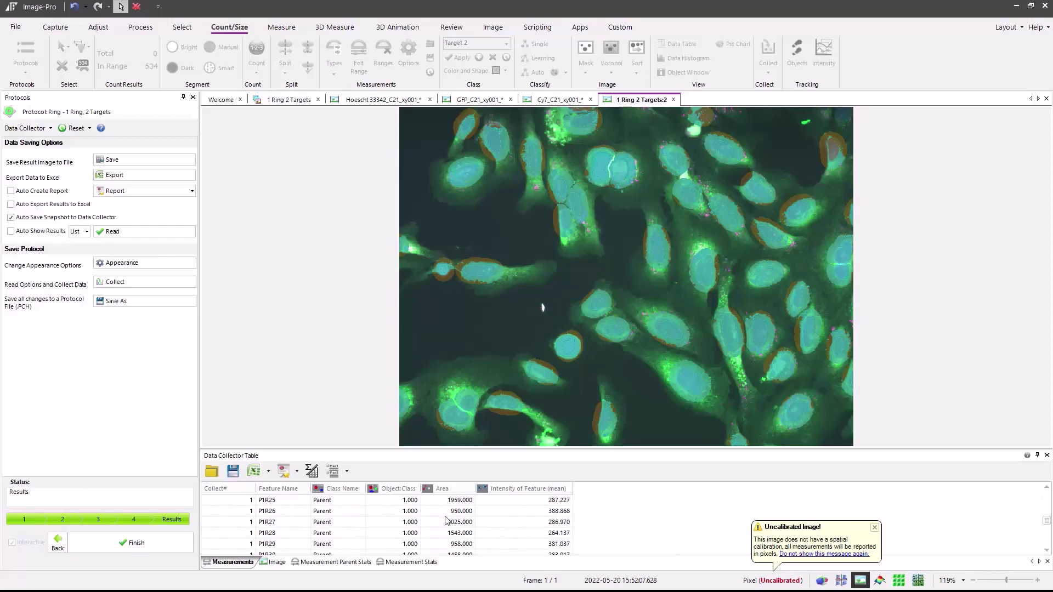
click(273, 563)
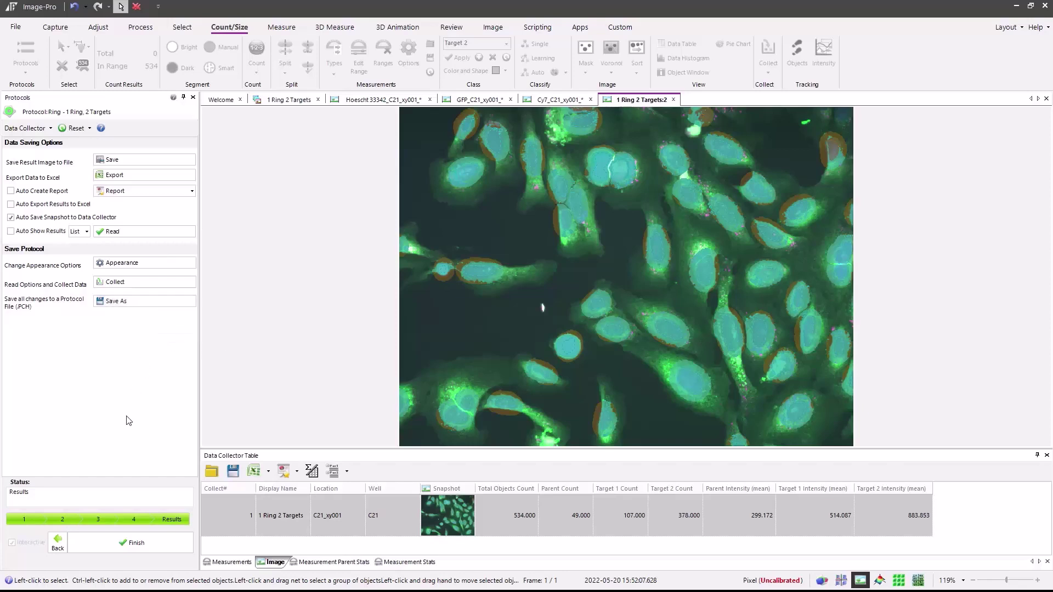
- Finish the interactive pass and run the protocol on the selected locations with Interactive mode turned off
click(129, 545)
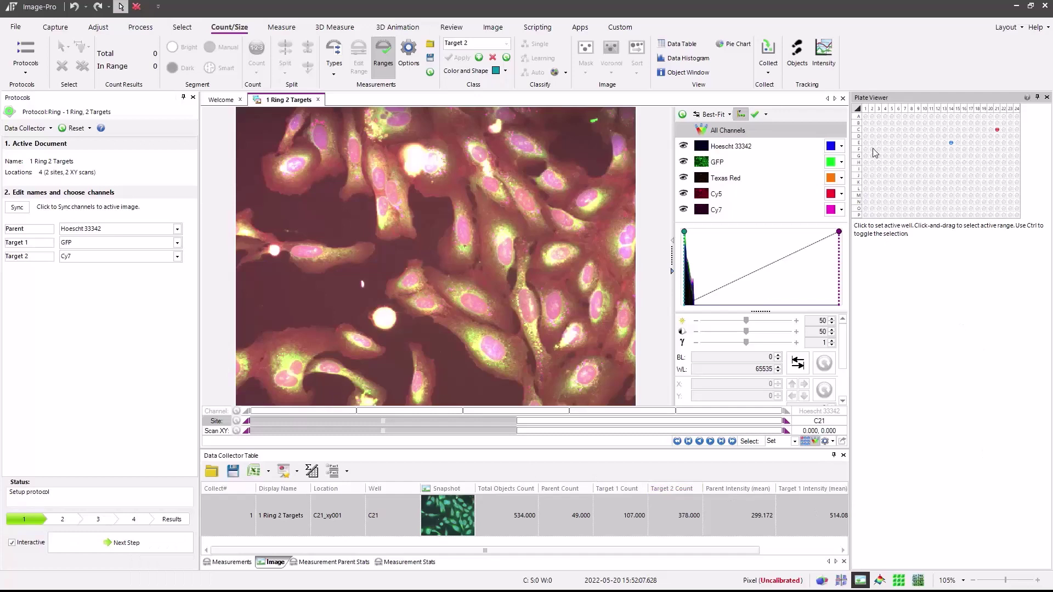
click(15, 543)
click(15, 543)
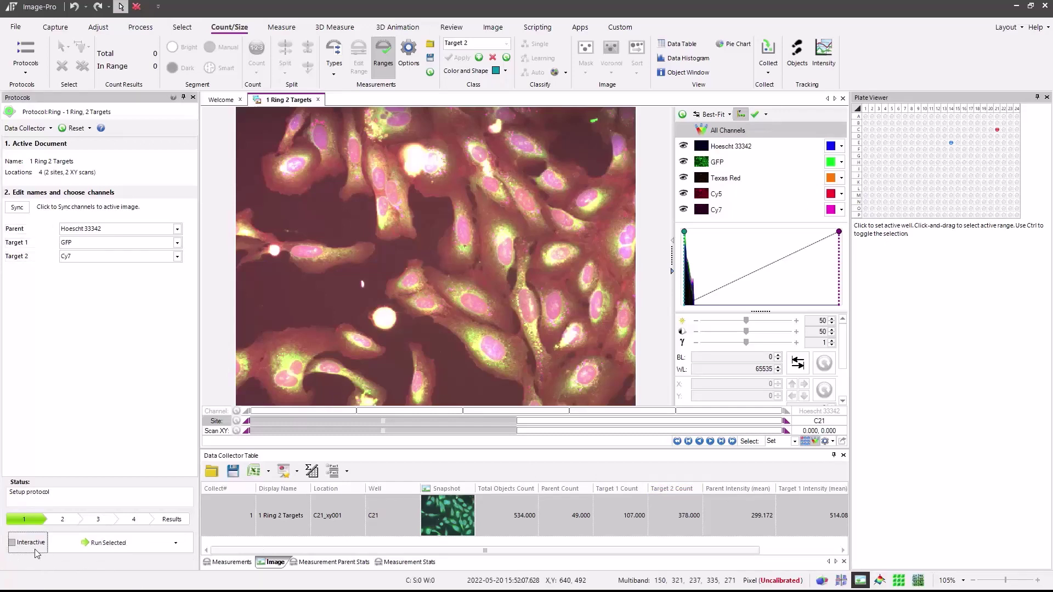
click(98, 546)
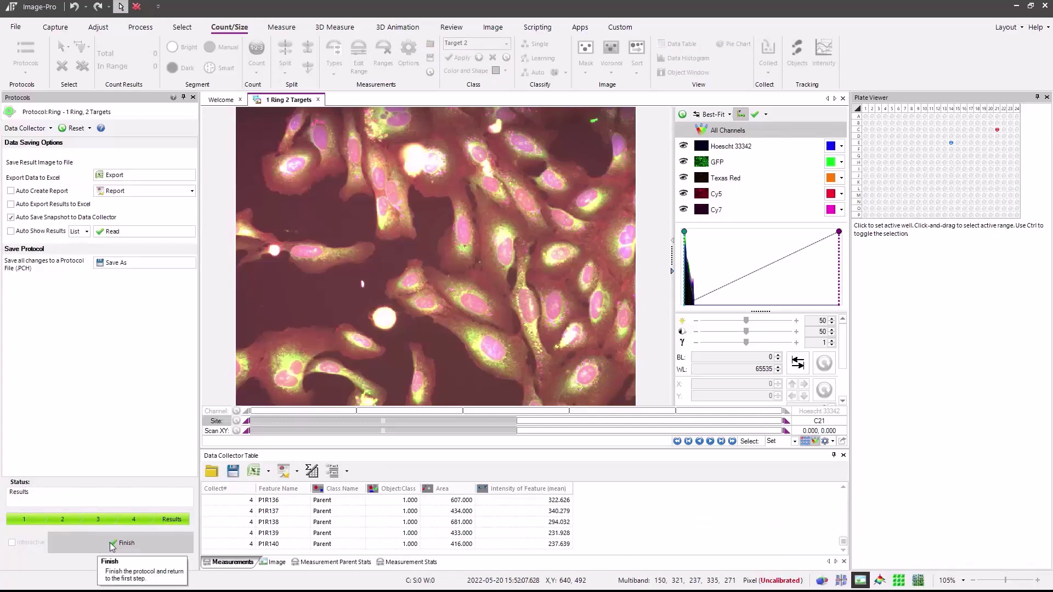
- Finish the non-interactive protocol run and display the collected per-image results in the Data Collector
click(124, 544)
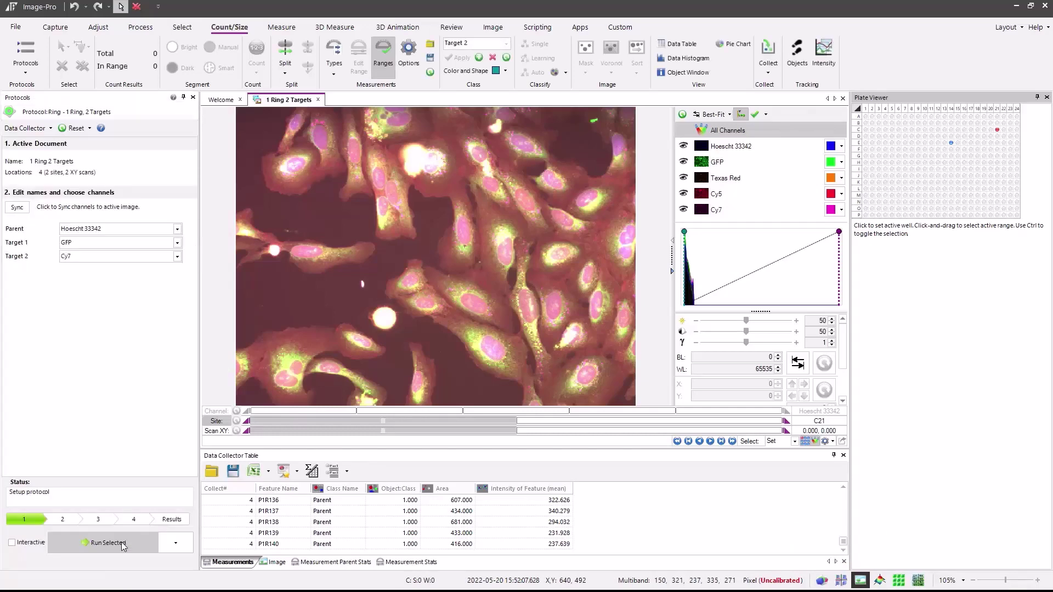
click(274, 562)
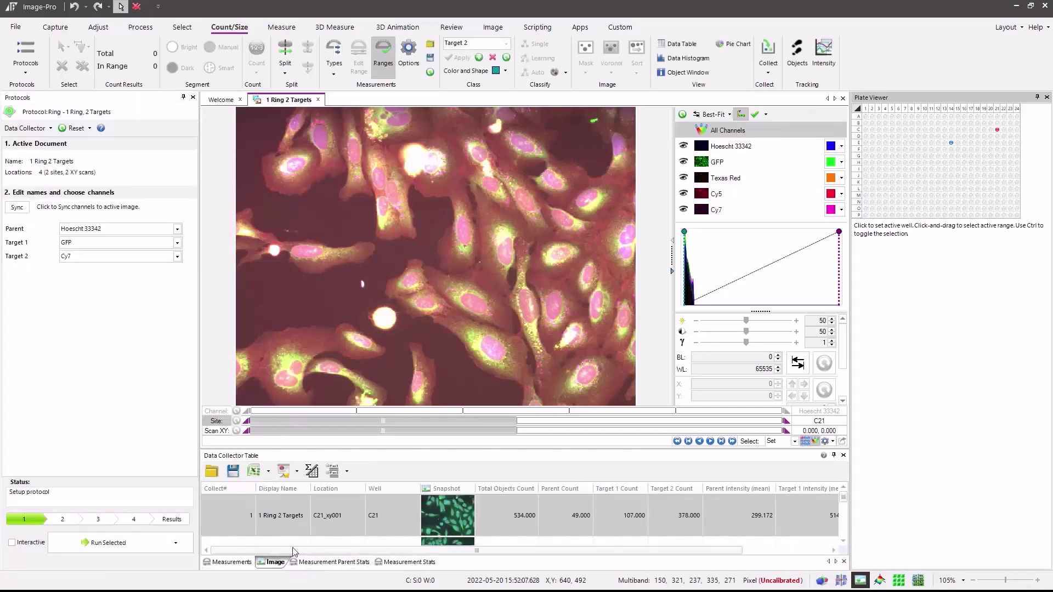